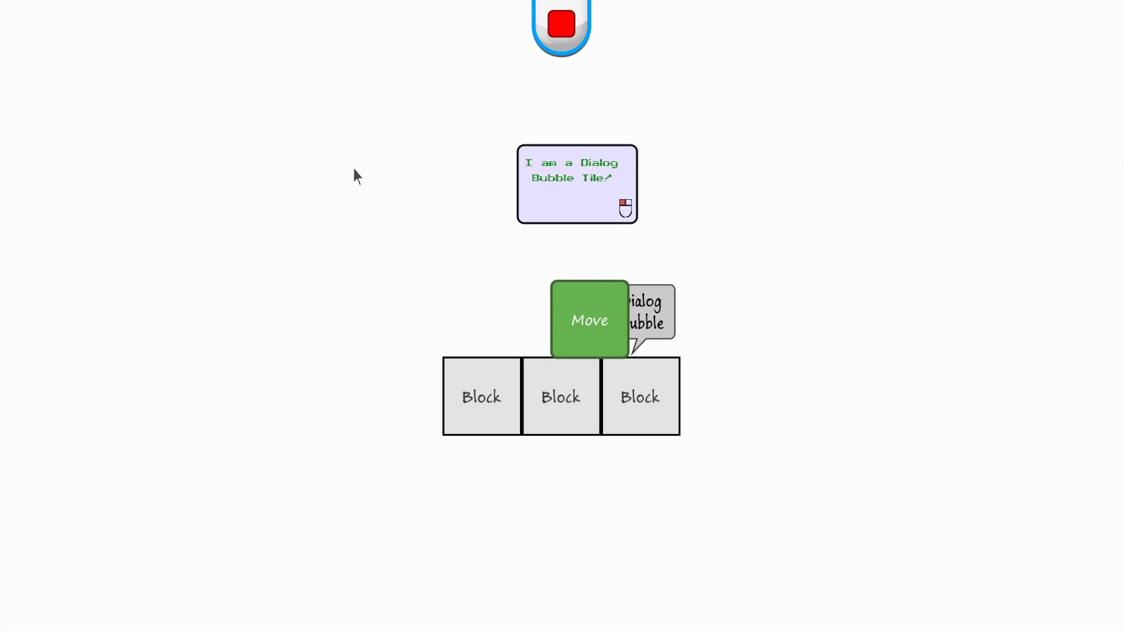
Click through the thought cloud, self-introduction and showing-messages bubbles to the Move block message
click(353, 168)
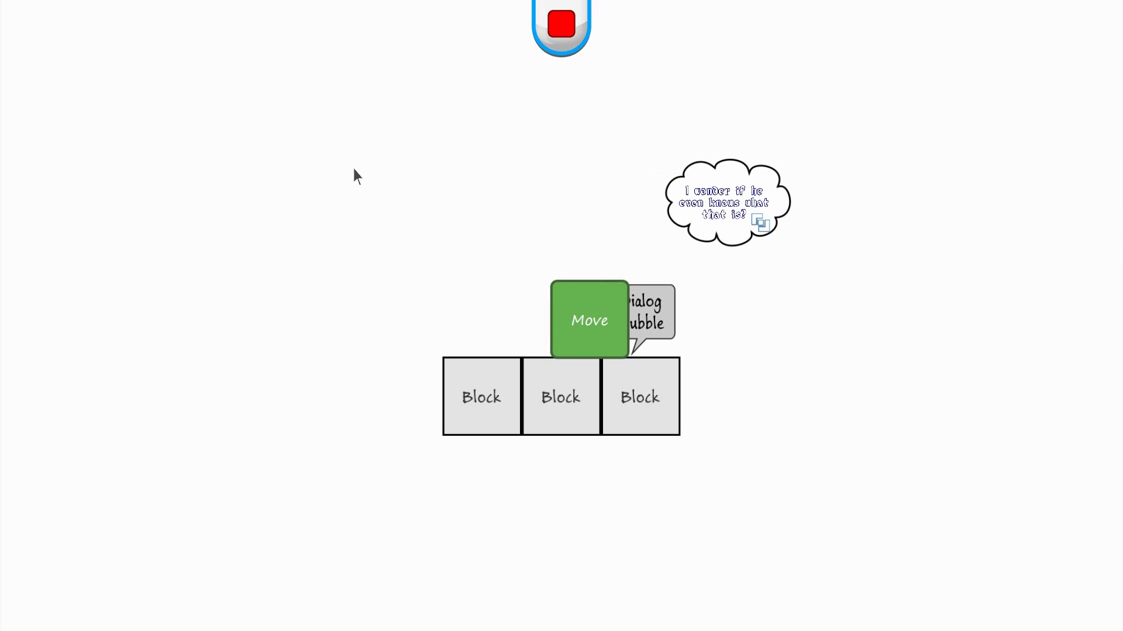
click(354, 176)
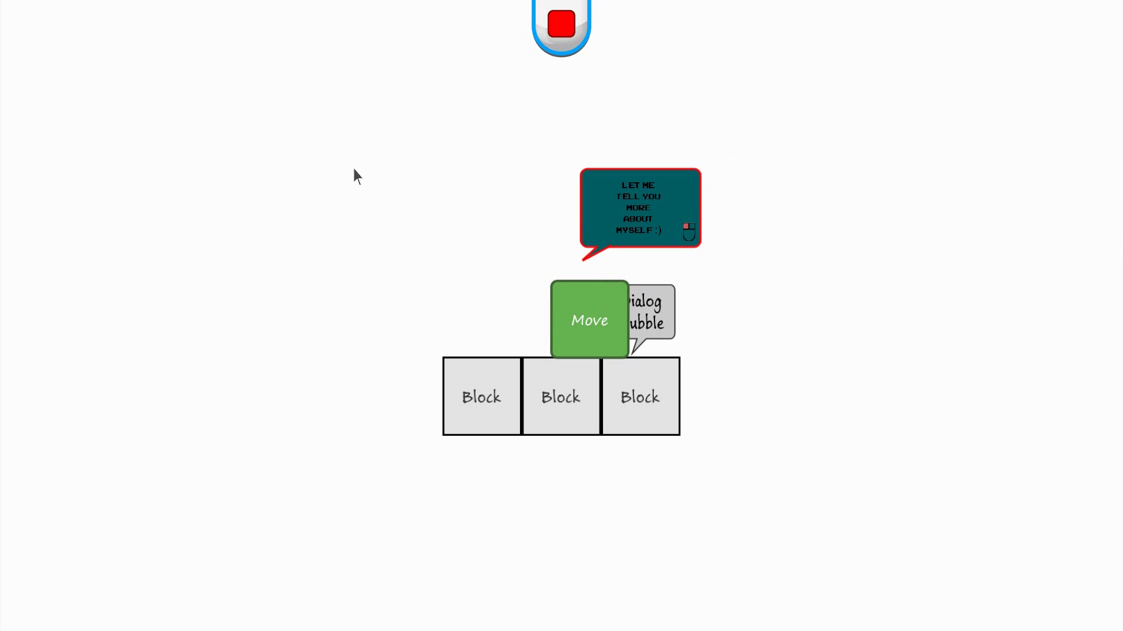
click(354, 176)
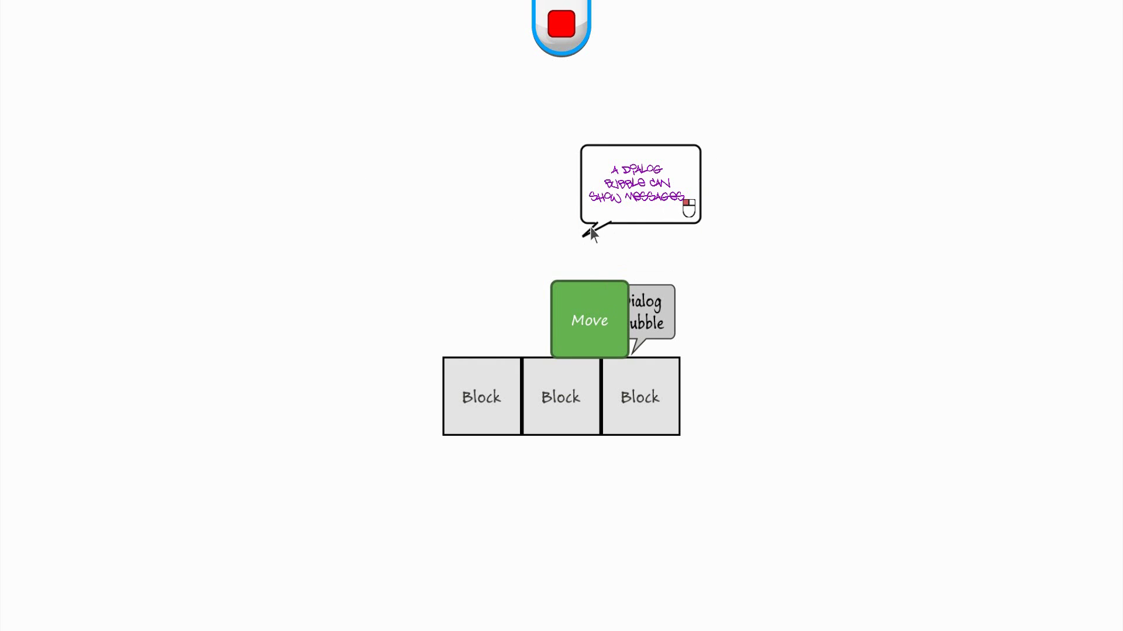
click(308, 293)
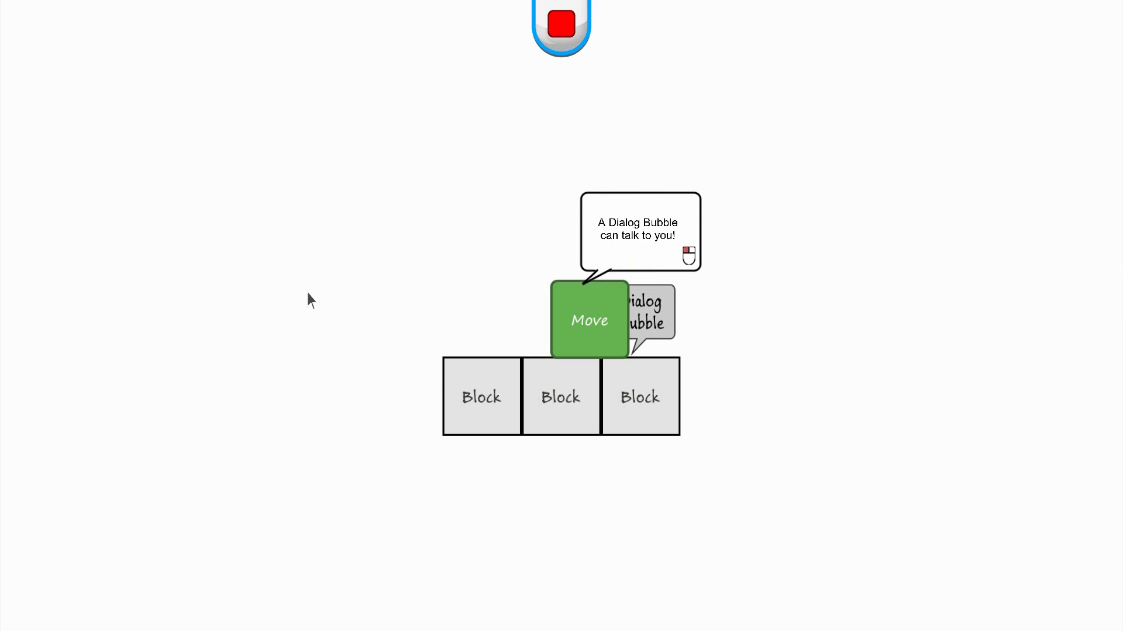
Click past the excitement, transparent and thank-you bubbles, then dismiss the final 'Bye!!'
click(308, 293)
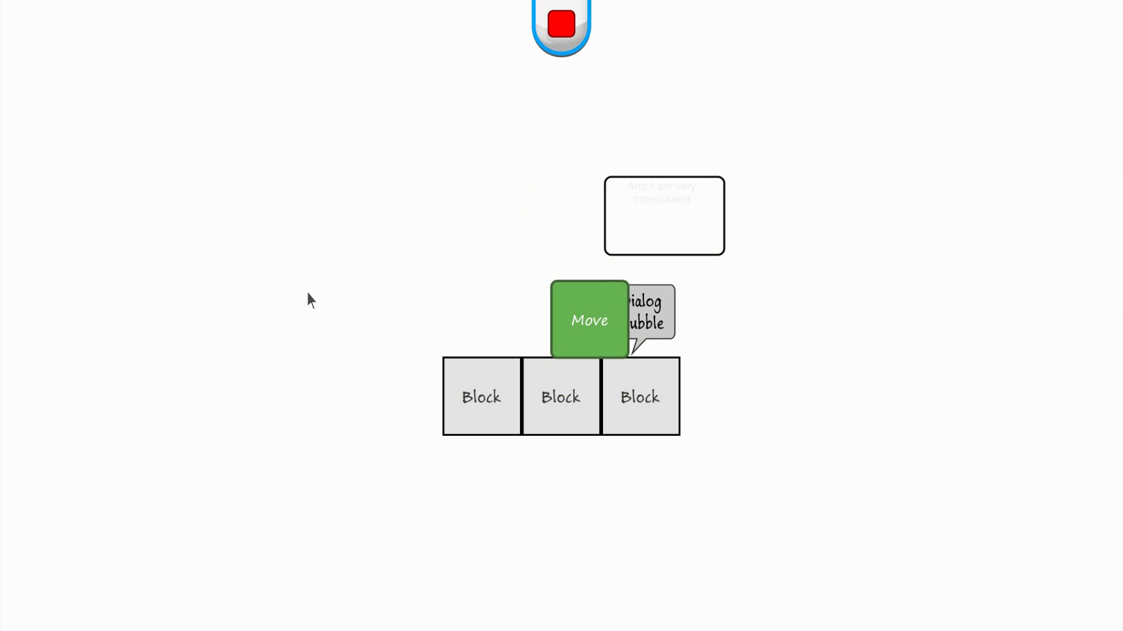
click(308, 293)
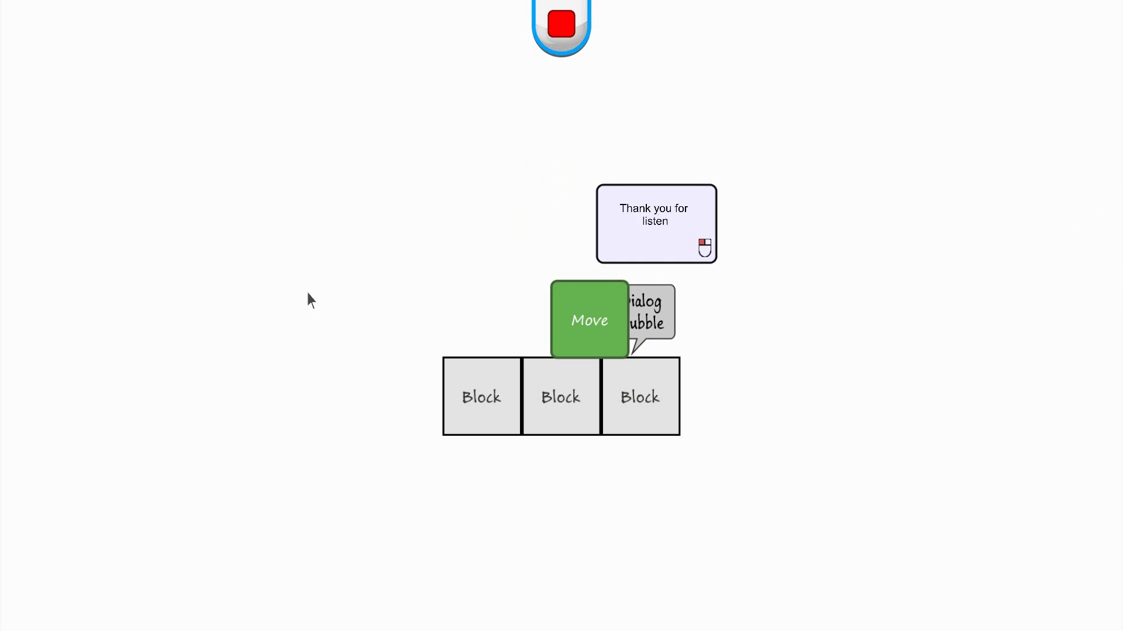
click(308, 294)
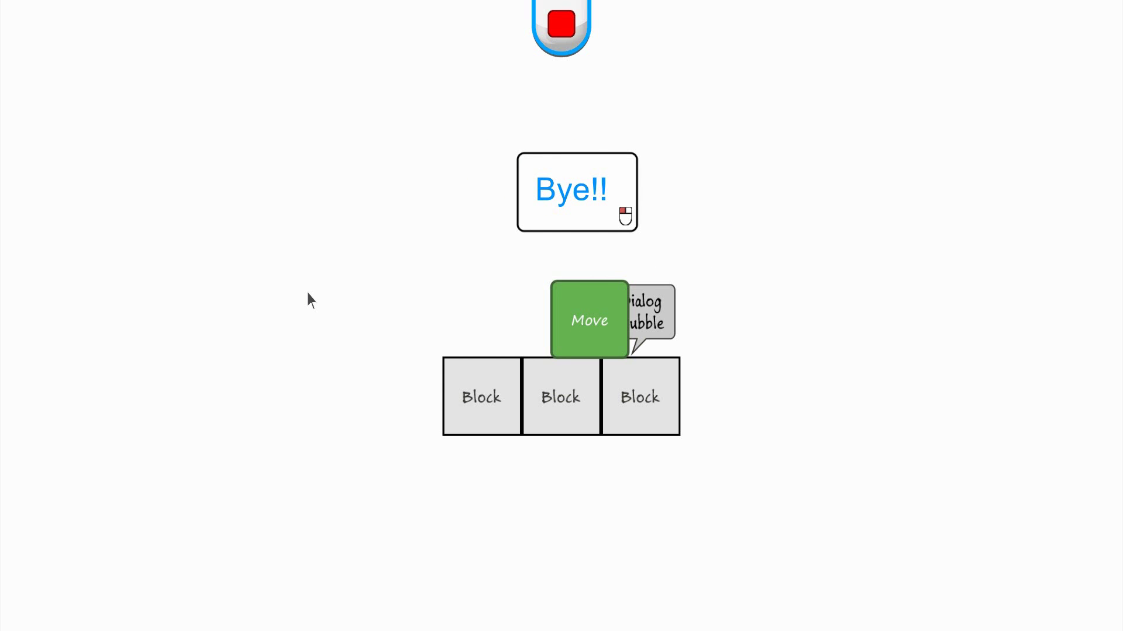
click(308, 292)
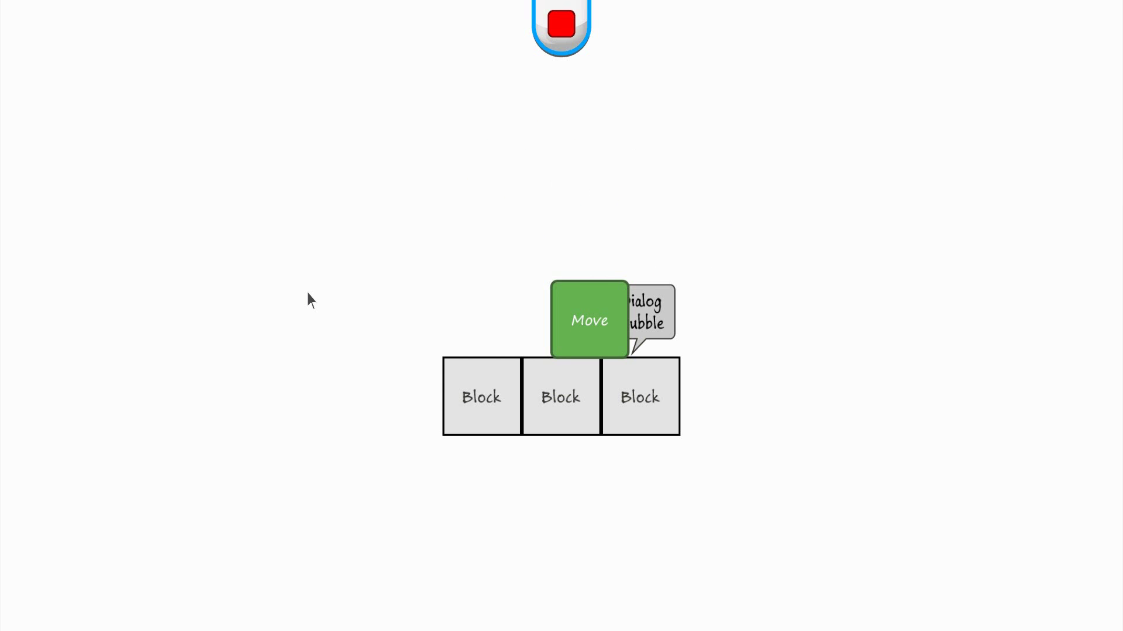